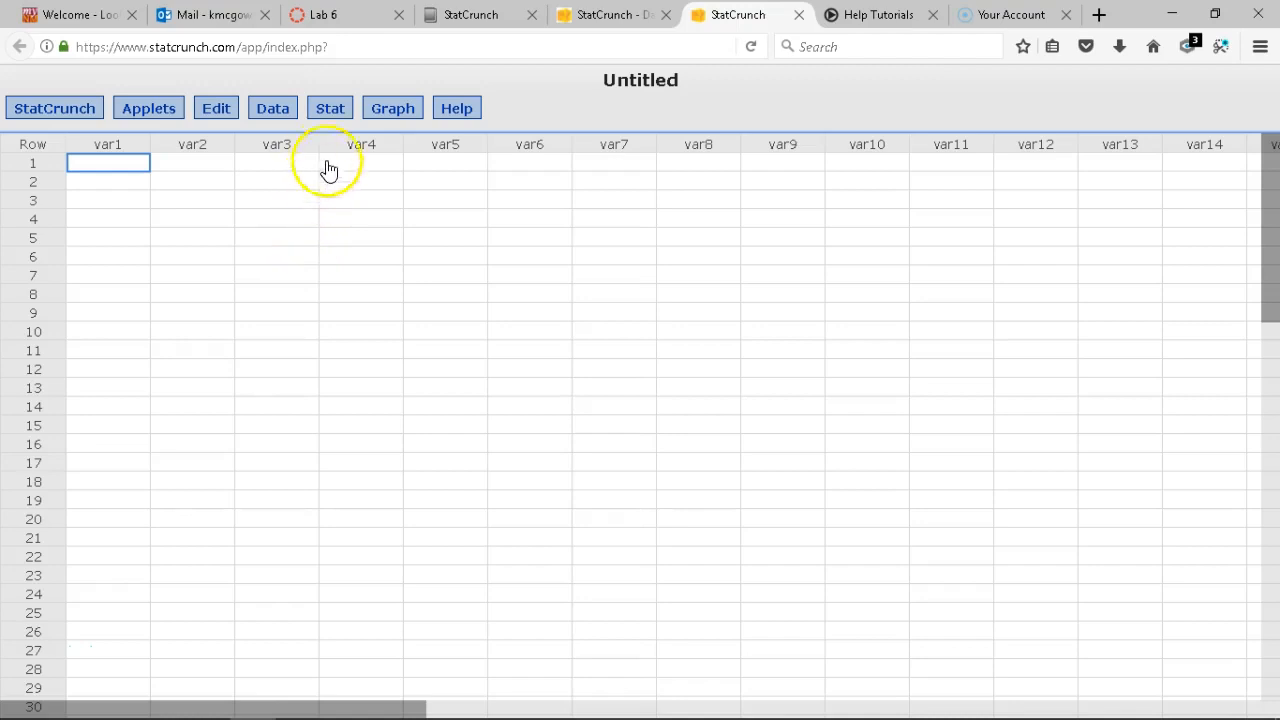
Step: Start a one-sample proportion hypothesis test from summary data and set the null proportion to 0.38
click(331, 117)
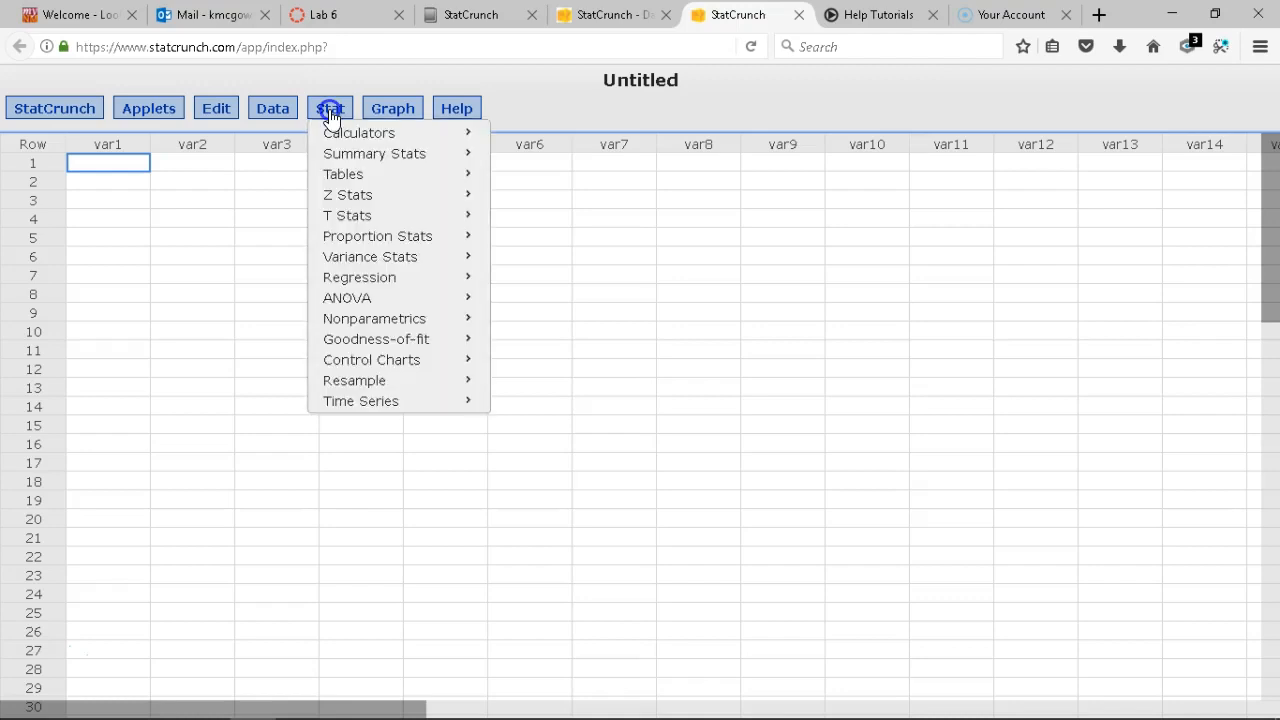
click(400, 242)
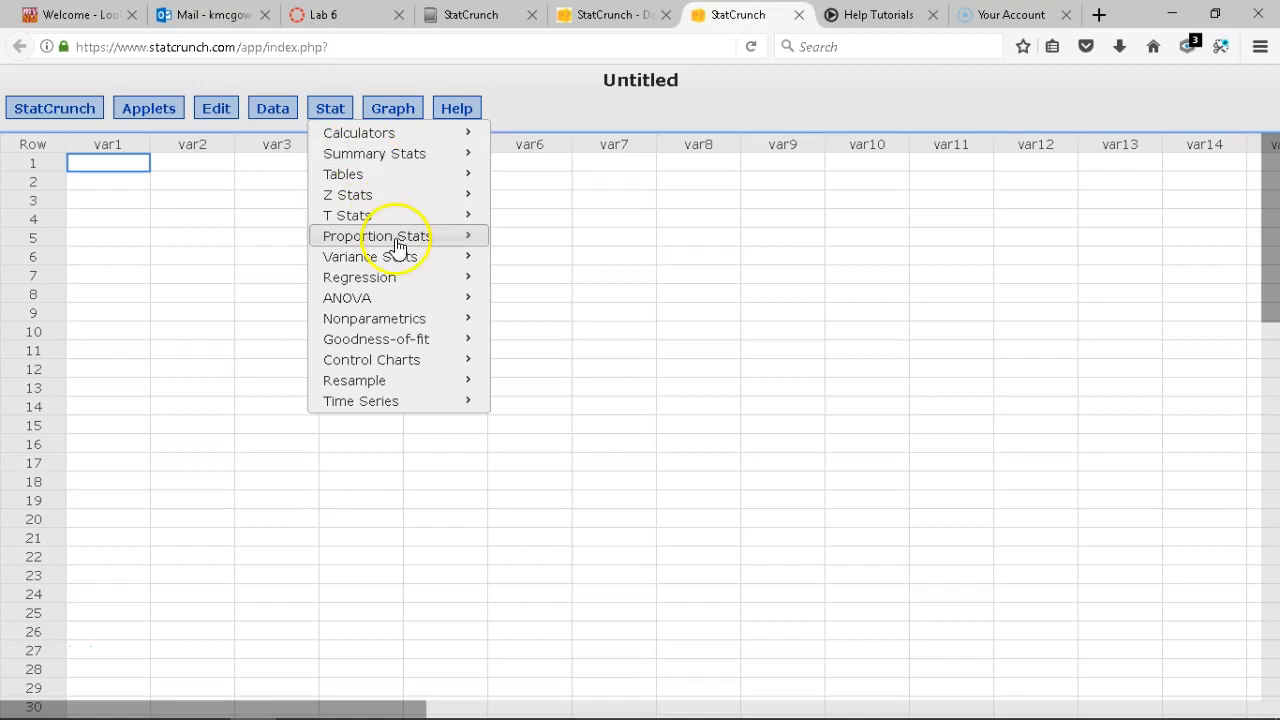
click(572, 246)
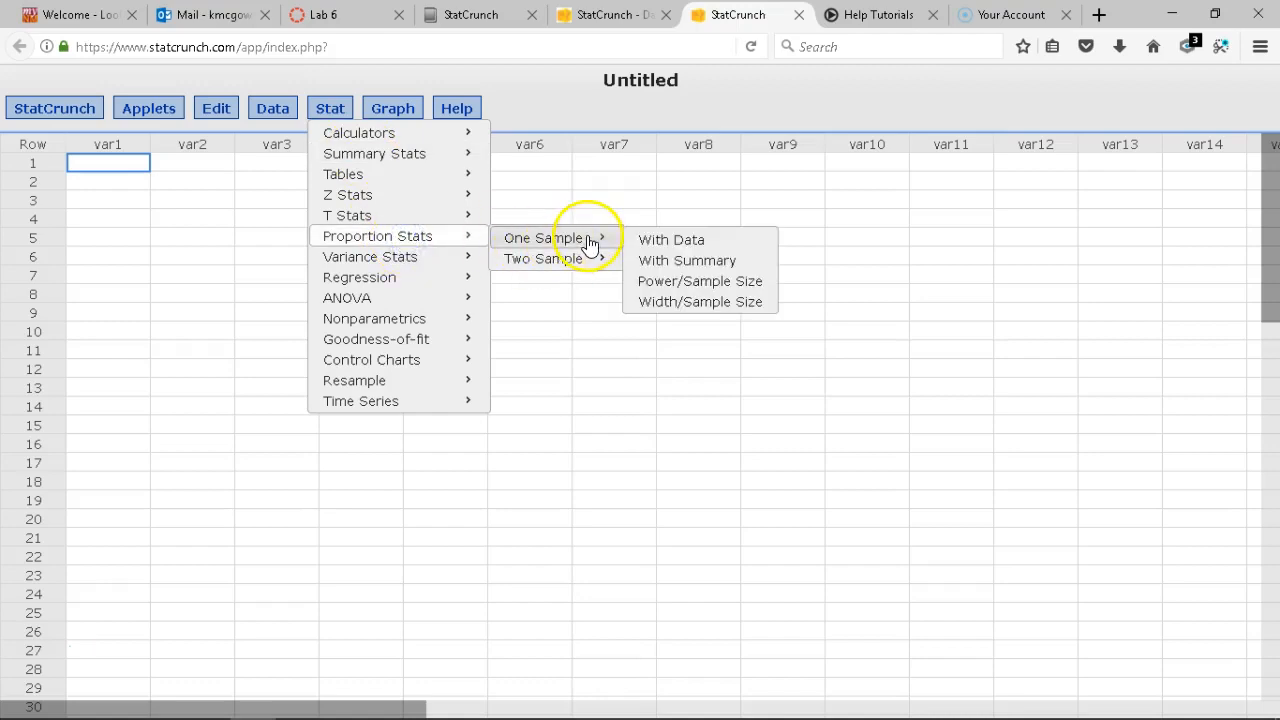
click(704, 261)
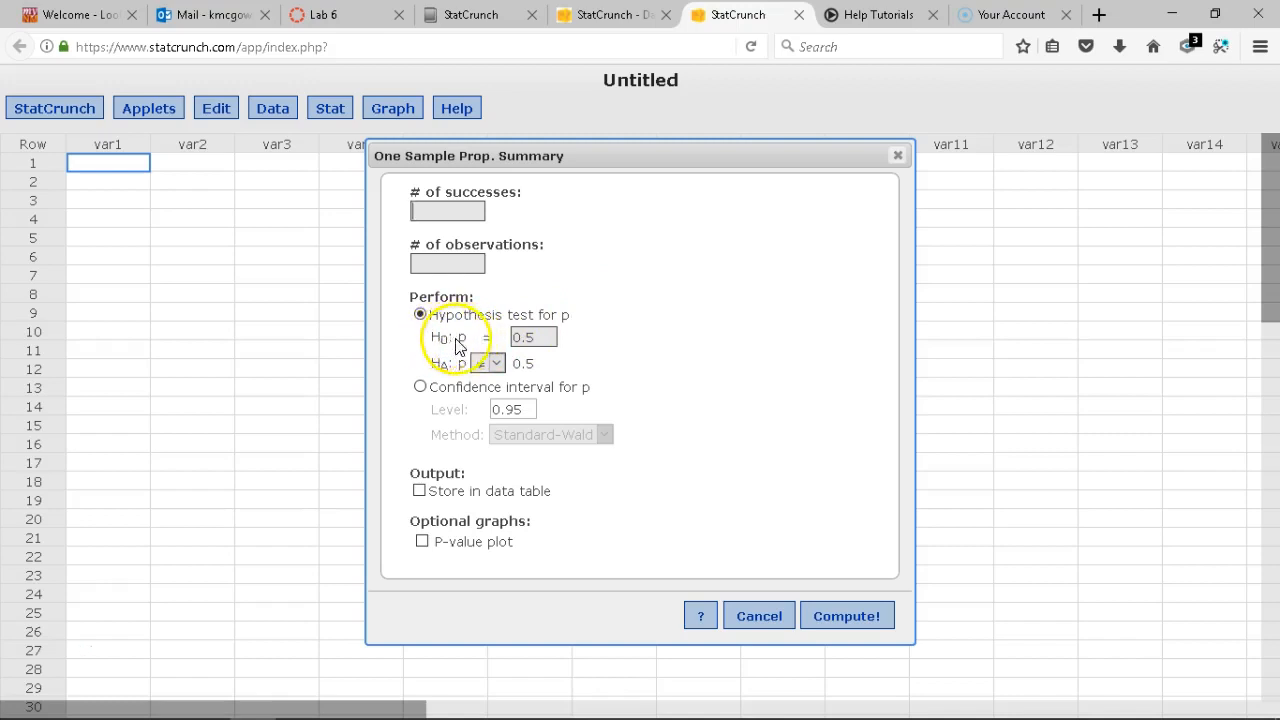
click(544, 336)
key(BackSpace)
text(38)
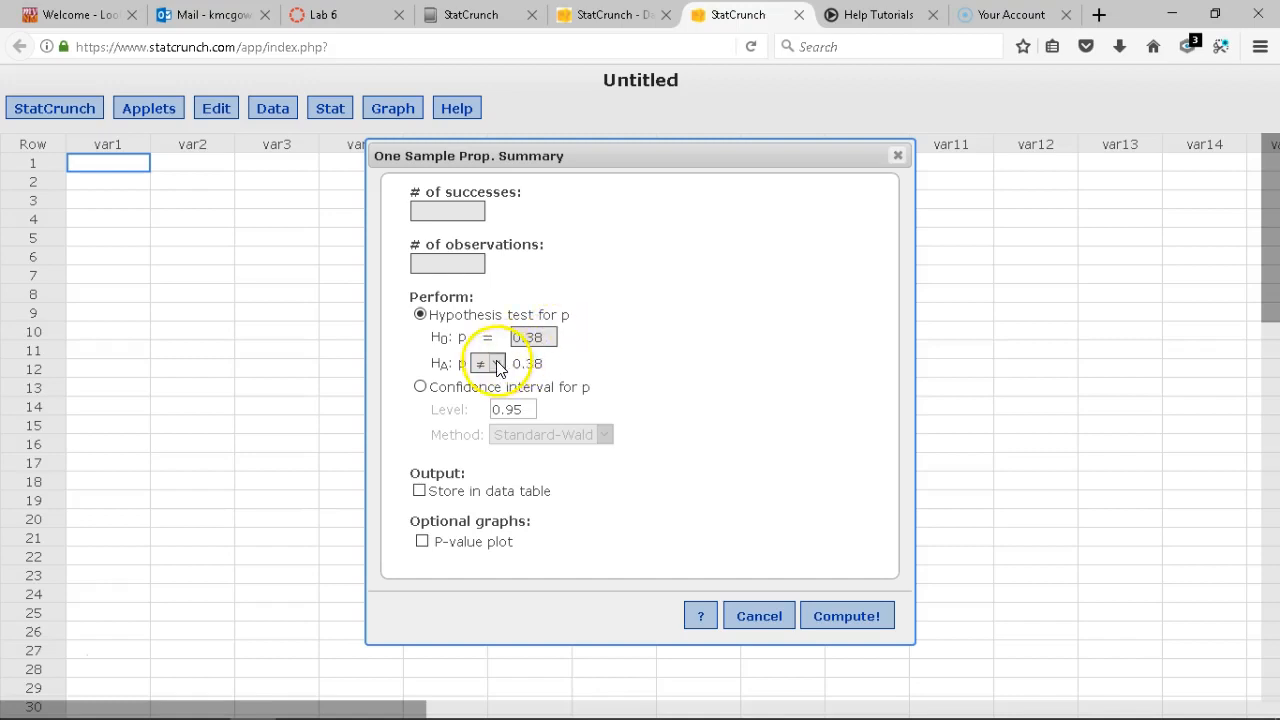
Step: Set the proportion test's alternative hypothesis to less than (<) and close the dialog without computing
click(497, 363)
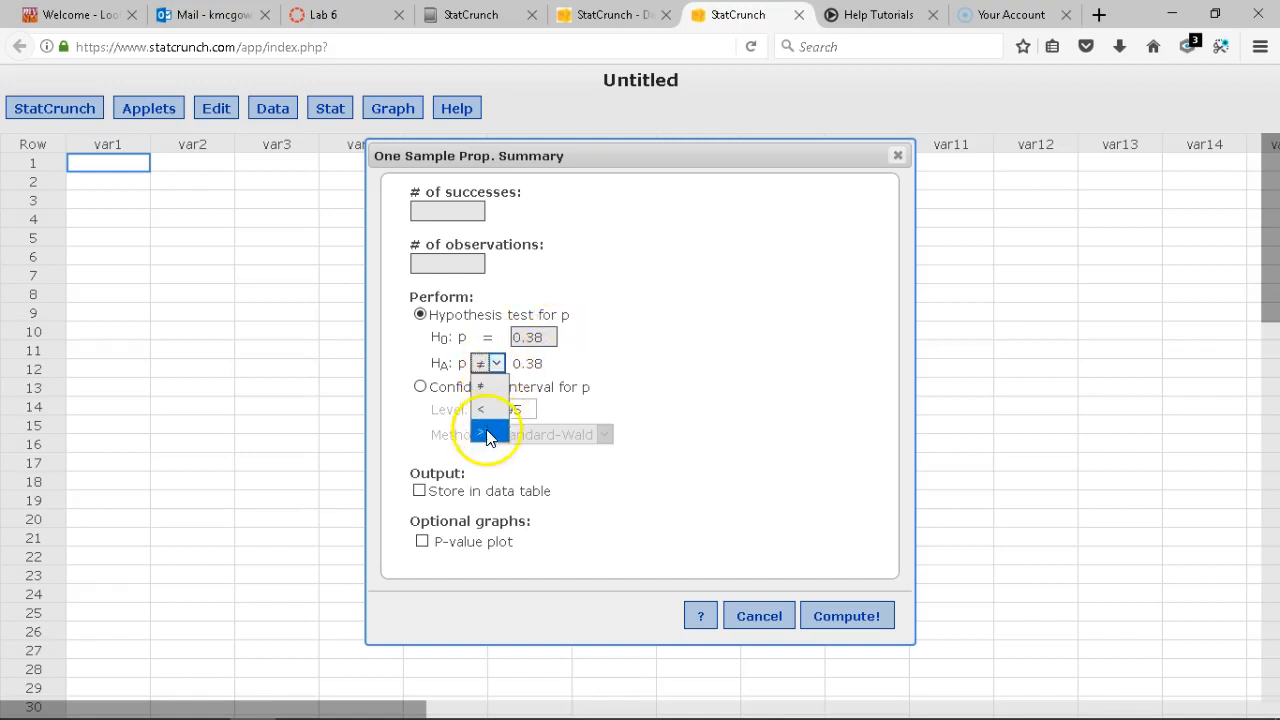
click(493, 365)
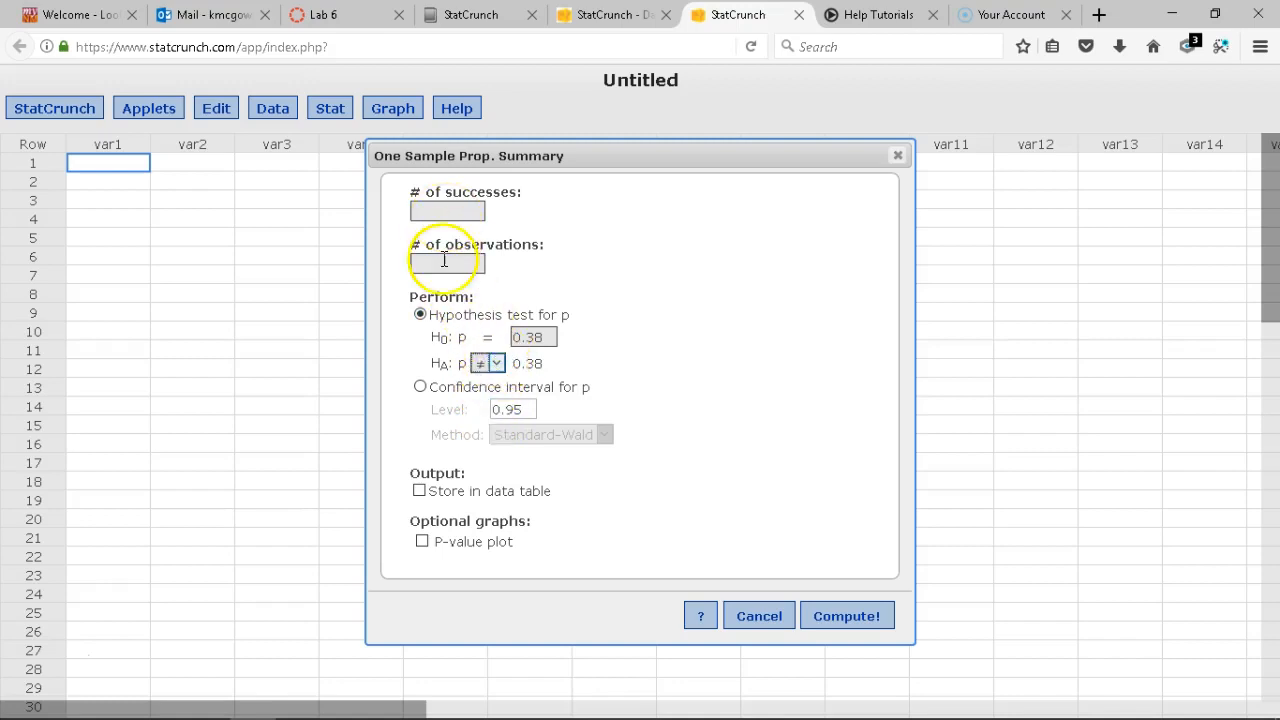
click(447, 212)
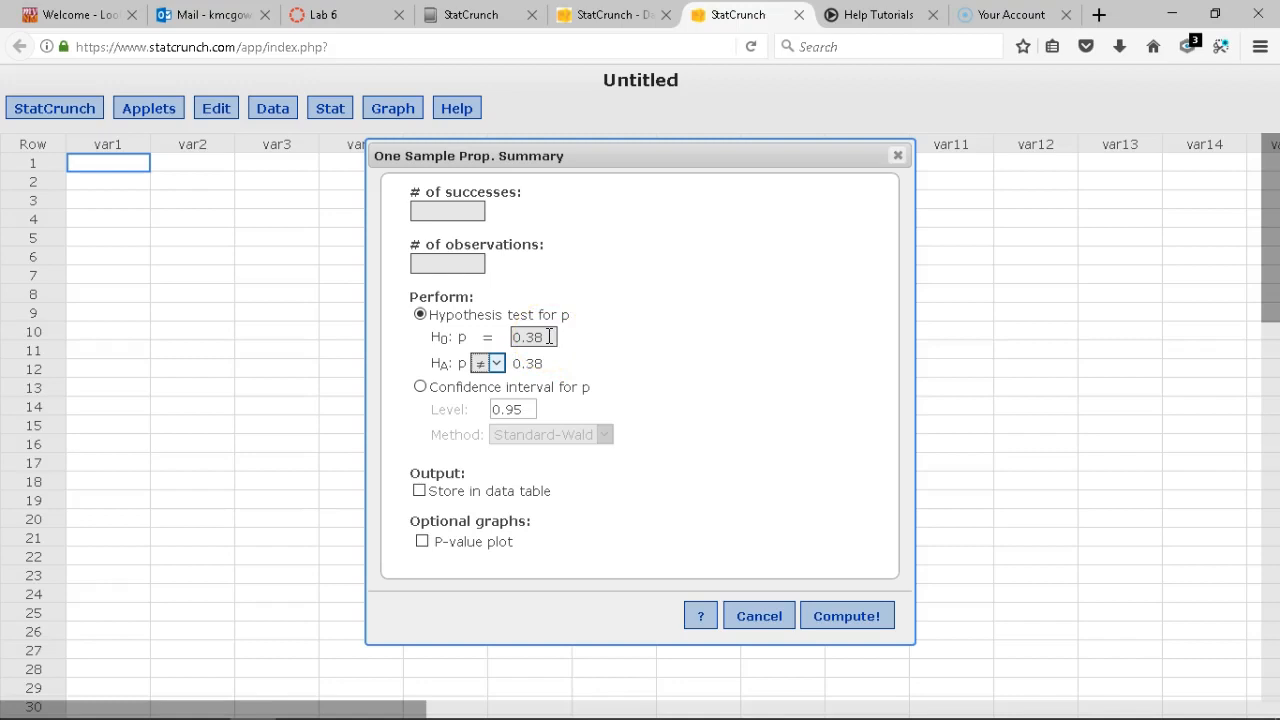
click(490, 365)
click(488, 406)
click(489, 364)
click(731, 390)
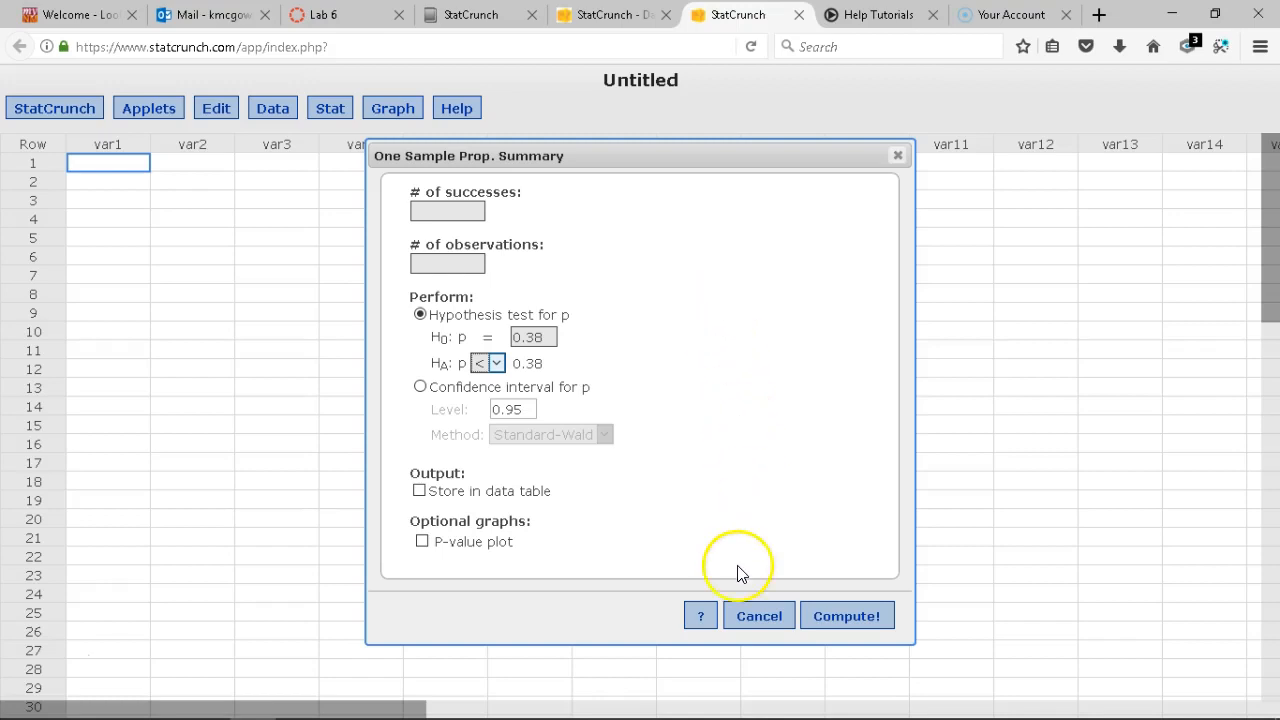
click(36, 653)
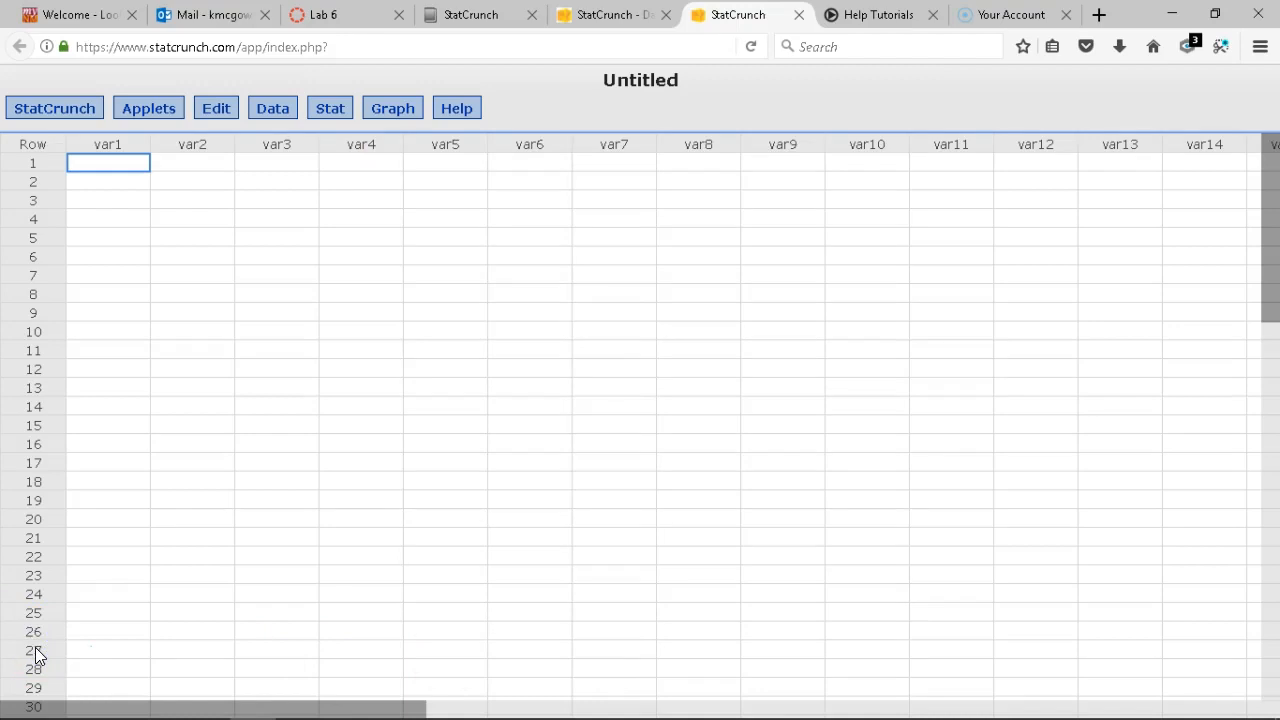
Step: Open data set 10_3_24 from Chapter 10 of the MyLab Statistics textbook data sets in StatCrunch
click(472, 18)
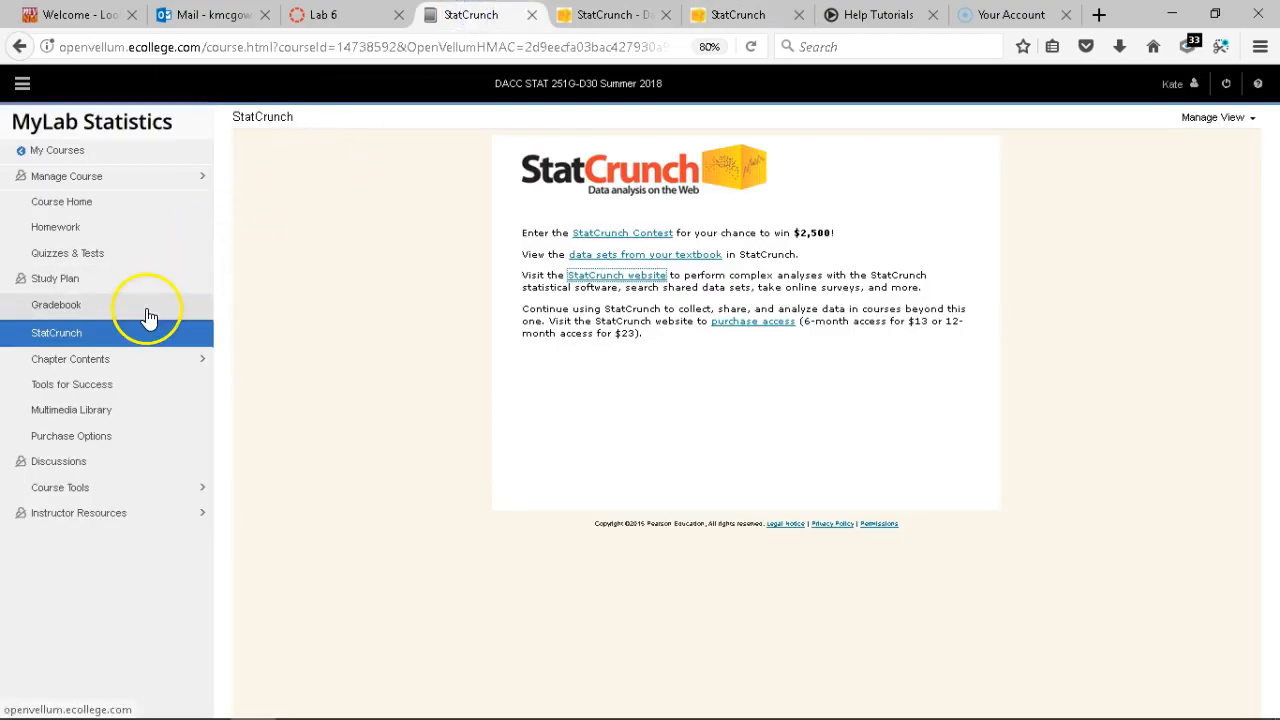
click(614, 258)
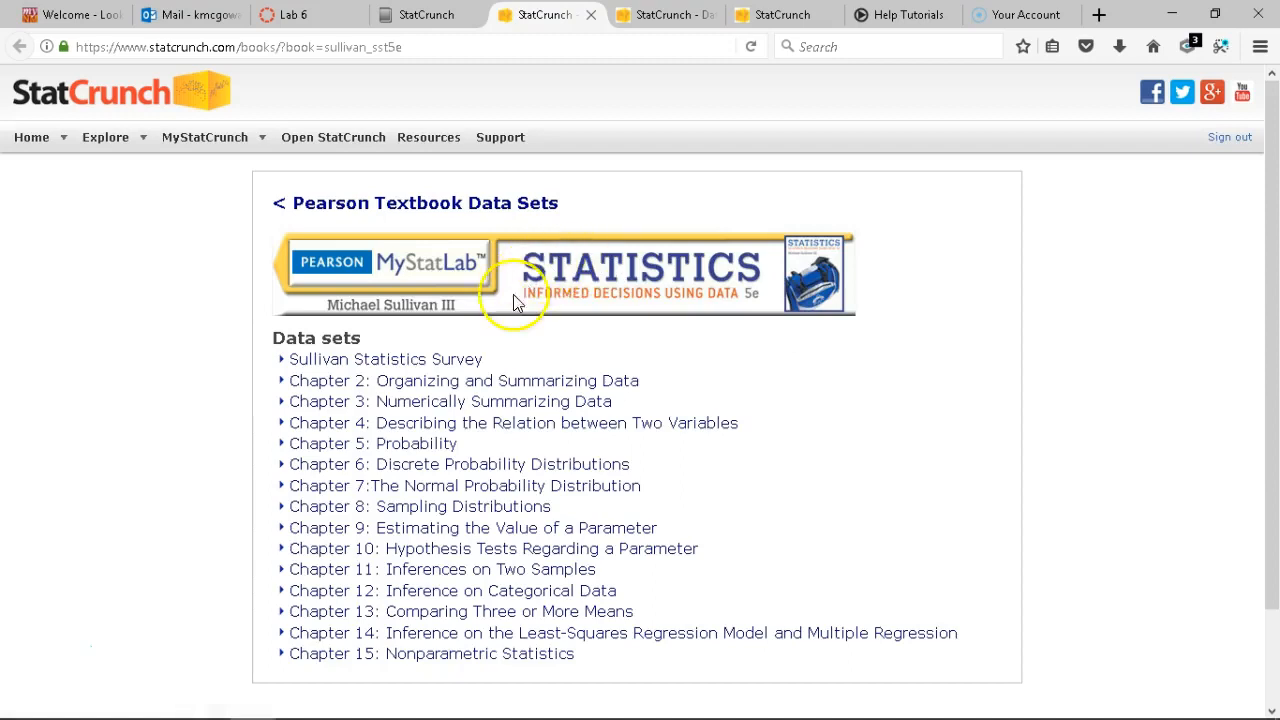
click(338, 552)
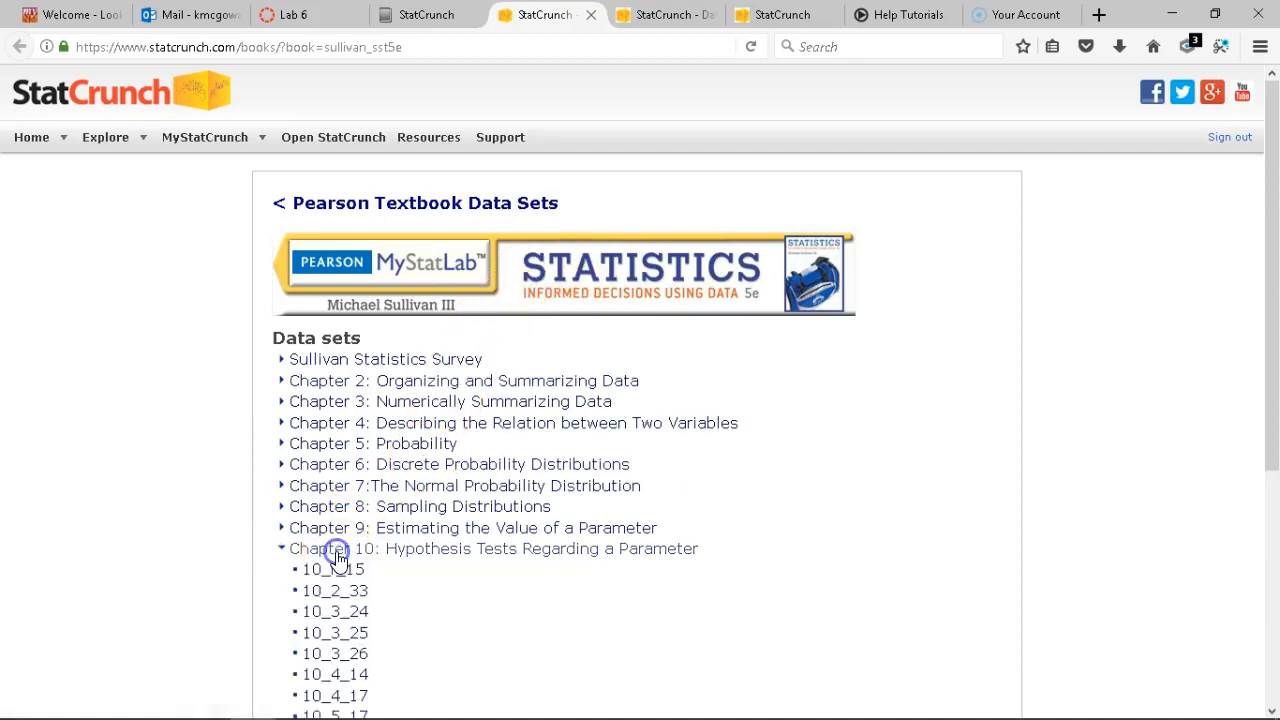
click(341, 614)
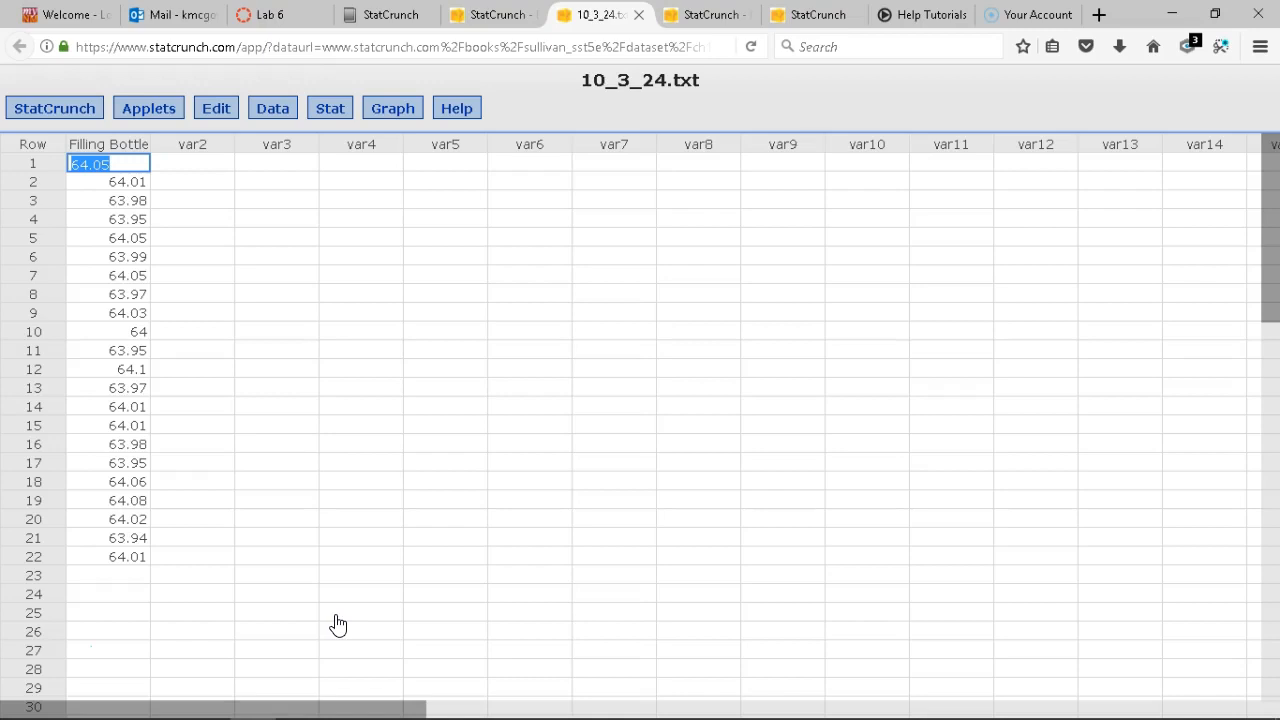
Step: Start a one-sample t test with data and select the Filling Bottles column
click(336, 119)
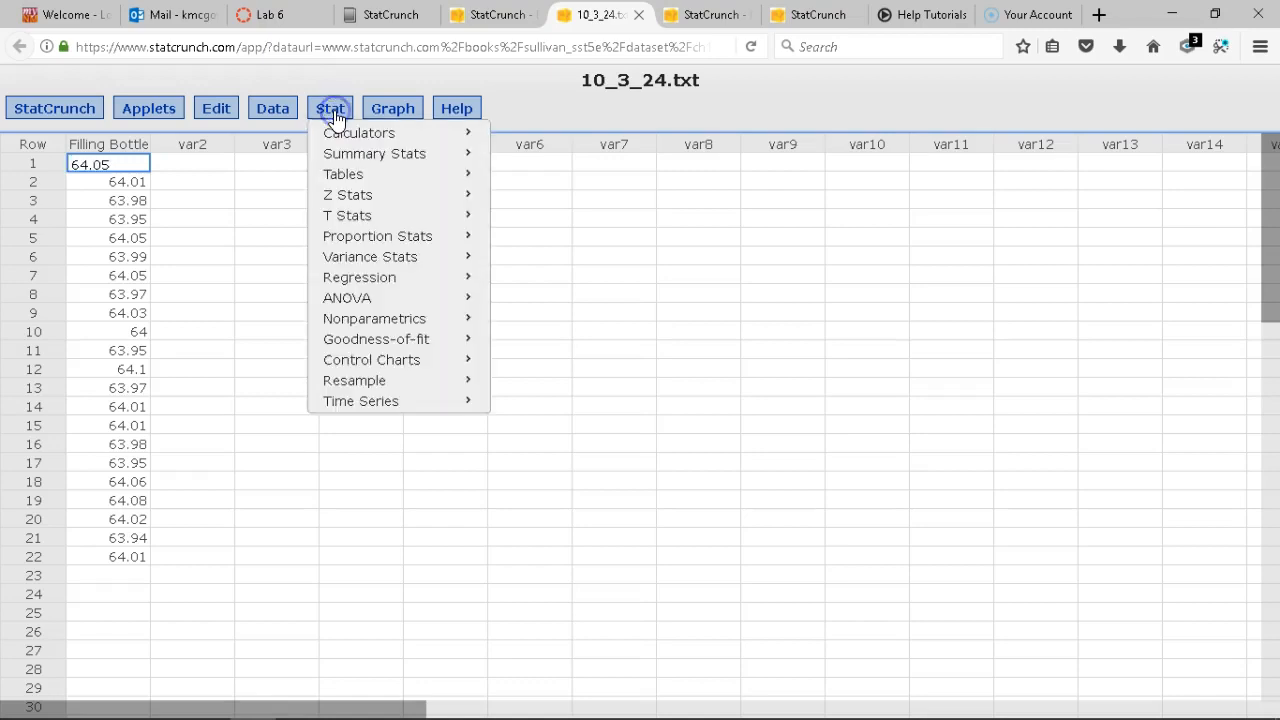
click(360, 215)
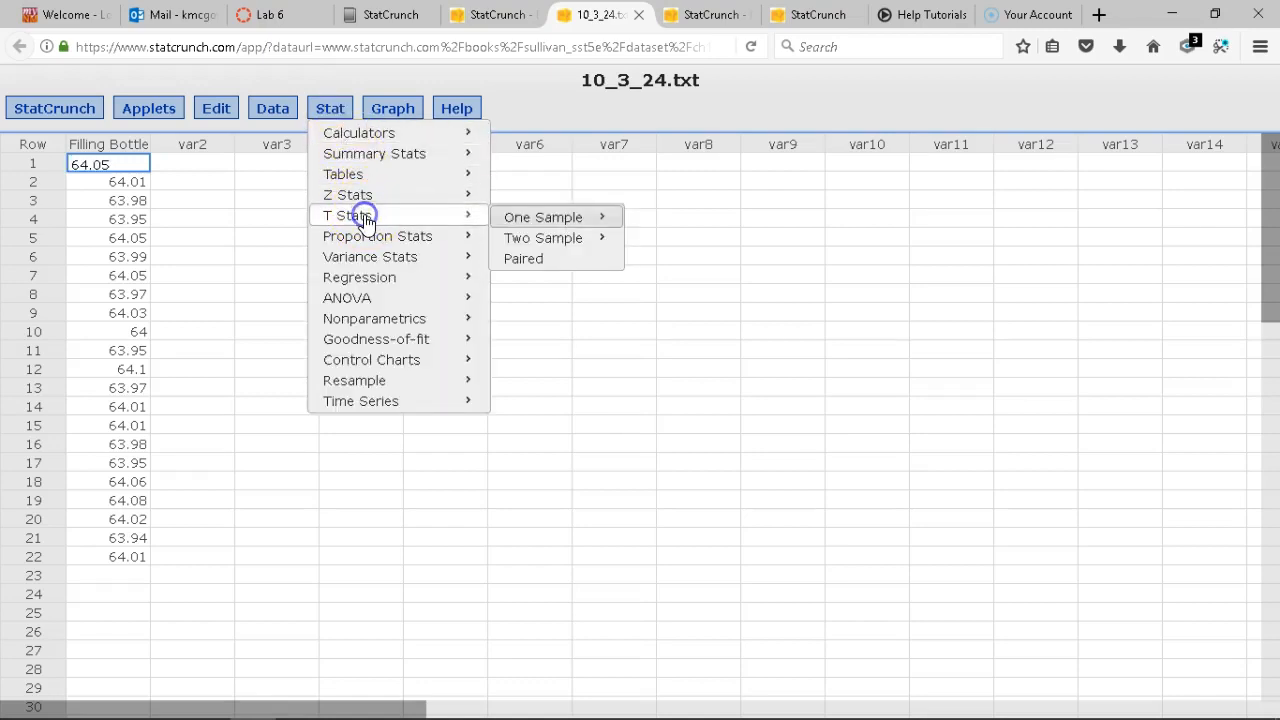
click(548, 218)
click(700, 225)
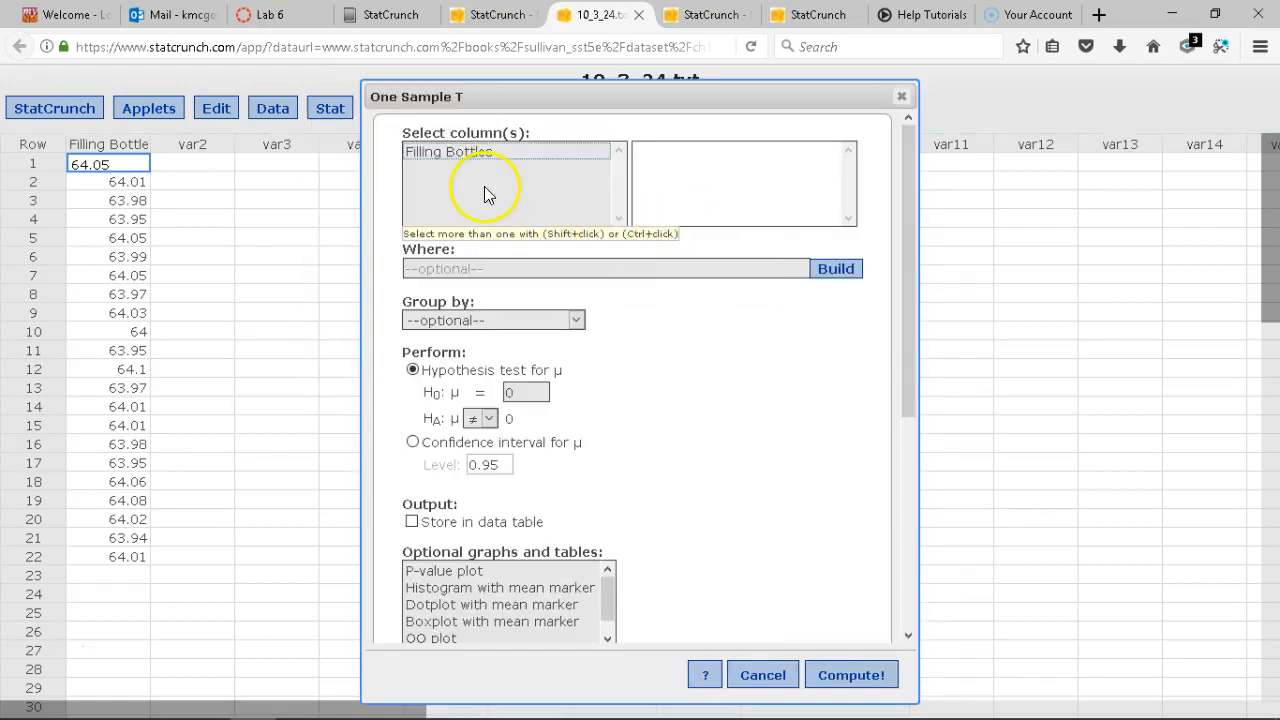
click(455, 155)
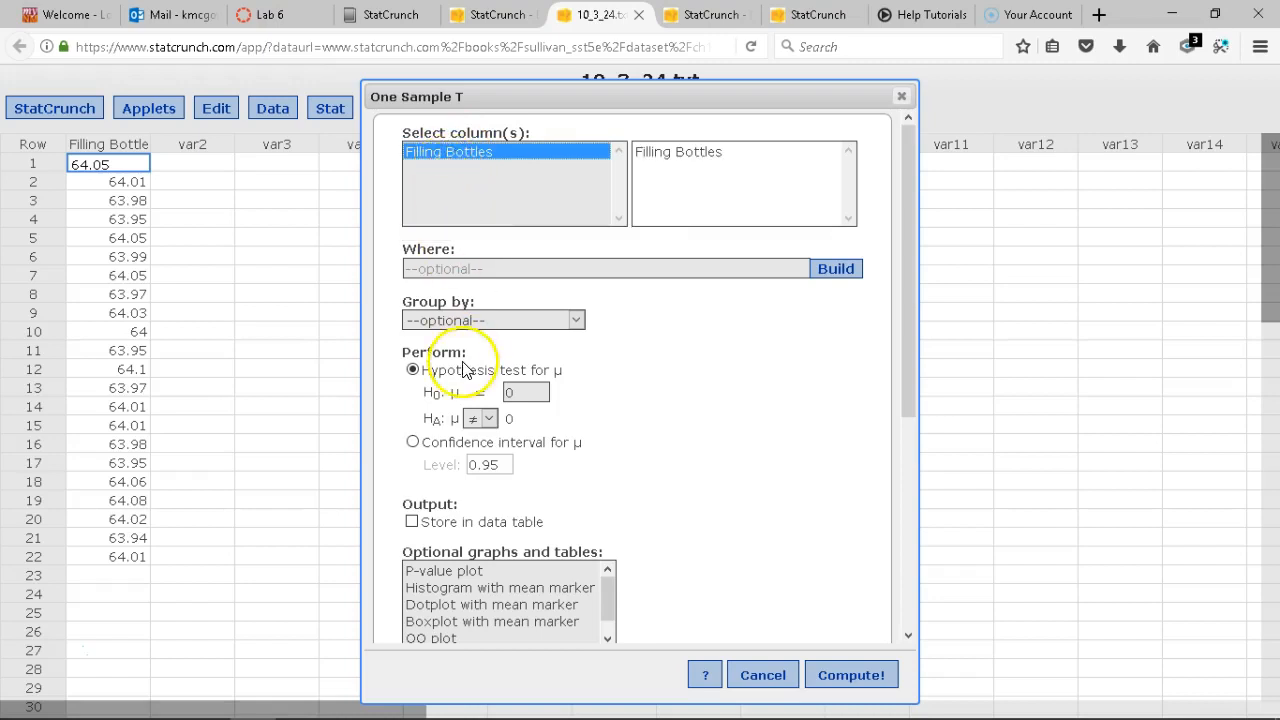
Step: Set the null hypothesis mean to 64.05 and return to the untitled StatCrunch data table
click(520, 393)
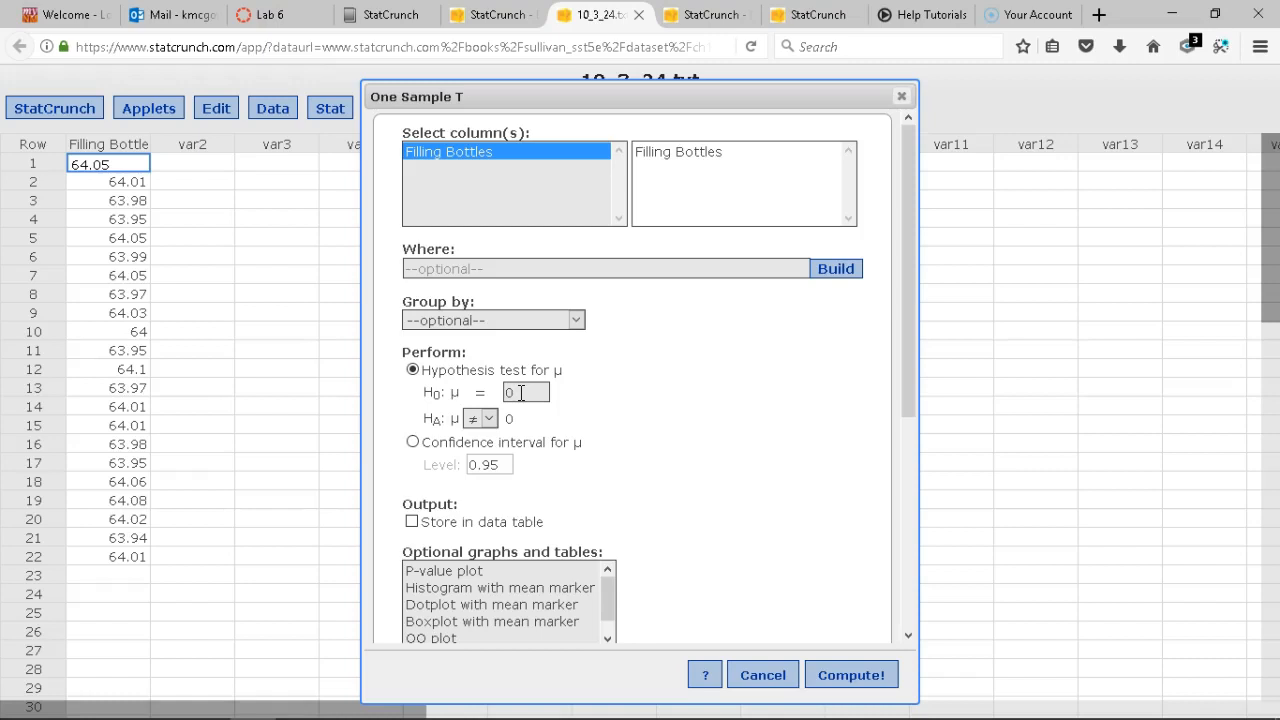
double_click(520, 393)
text(64.05)
click(519, 392)
click(490, 421)
click(88, 578)
click(38, 652)
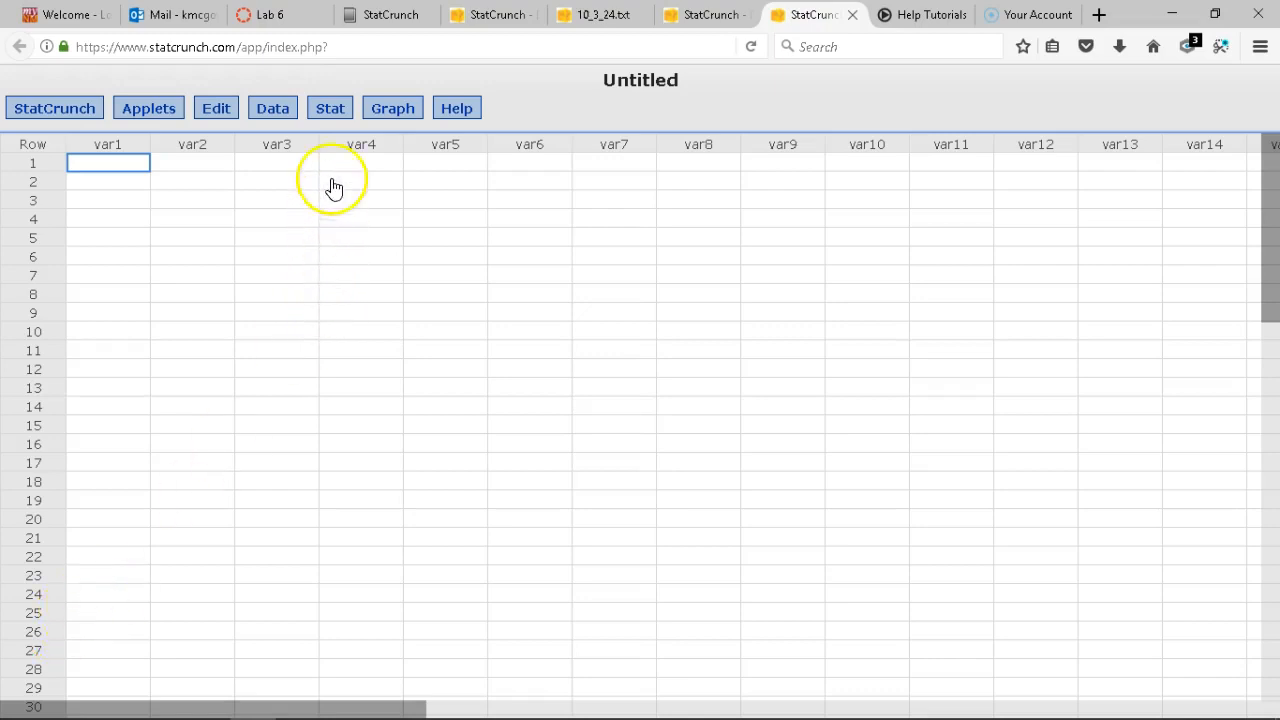
Step: Start a one-sample variance hypothesis test from summary data and set the null variance to .42^2
click(333, 112)
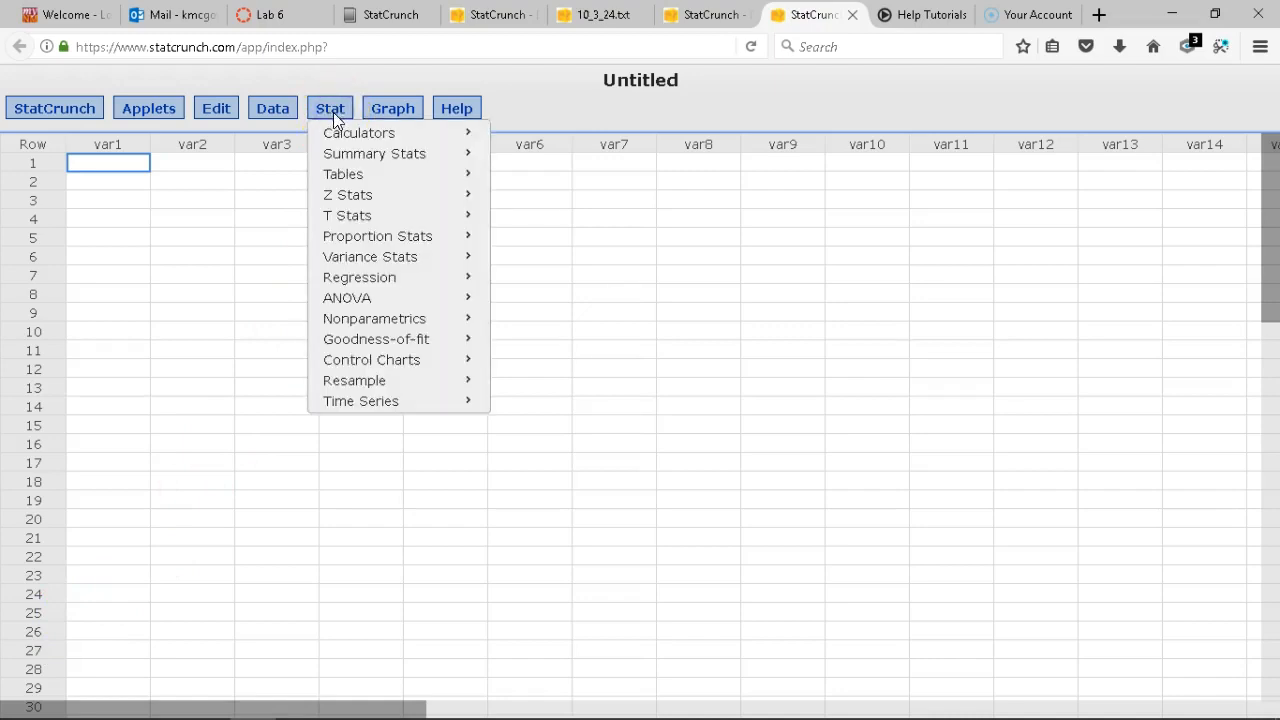
mouse_move(381, 262)
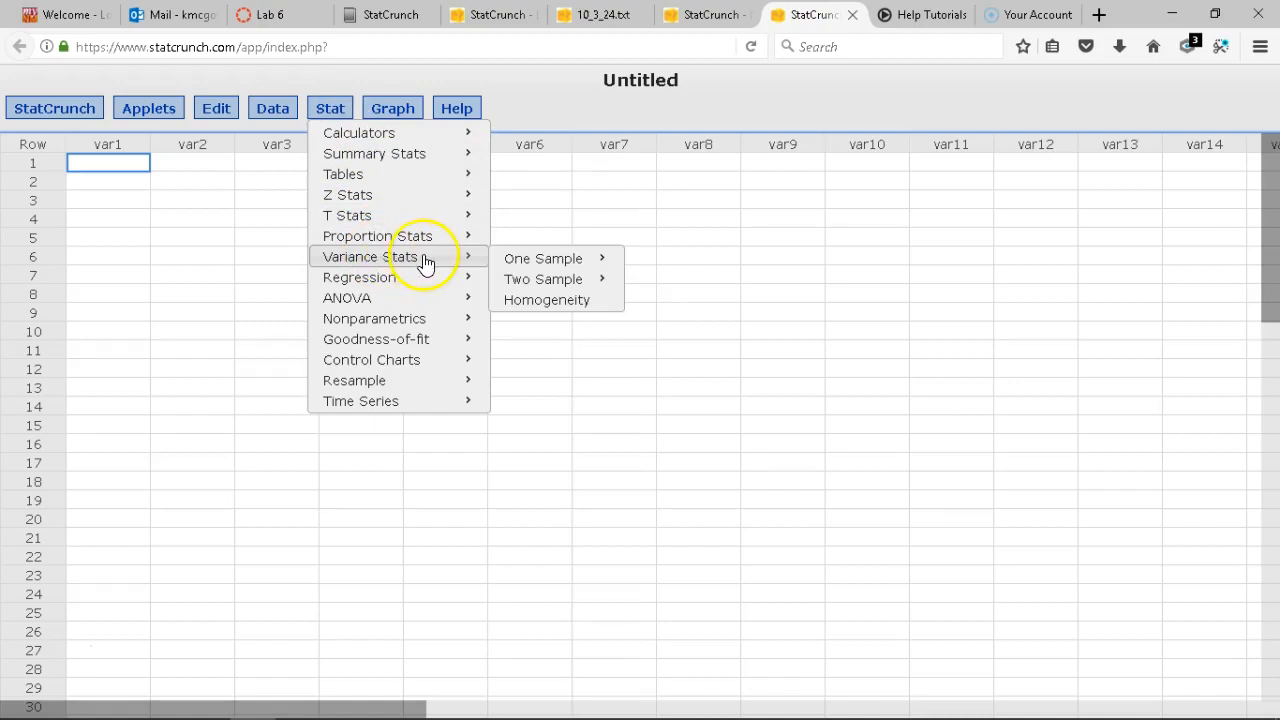
click(545, 261)
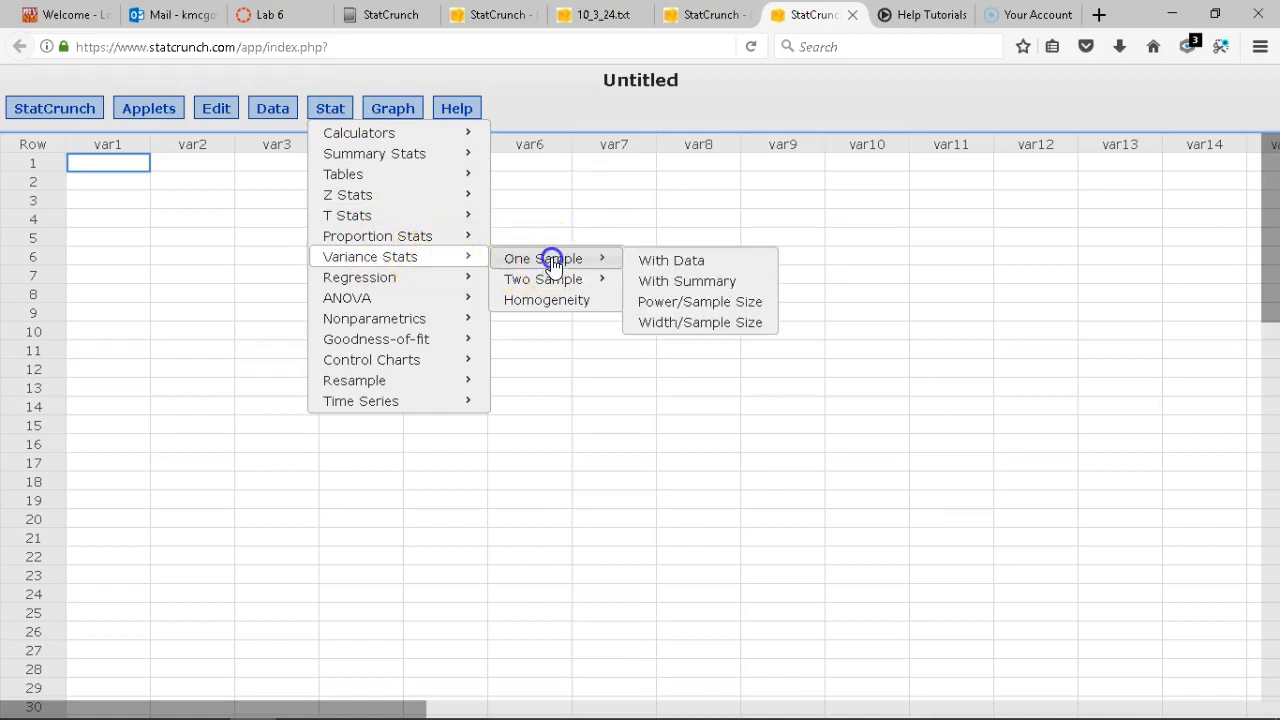
click(706, 289)
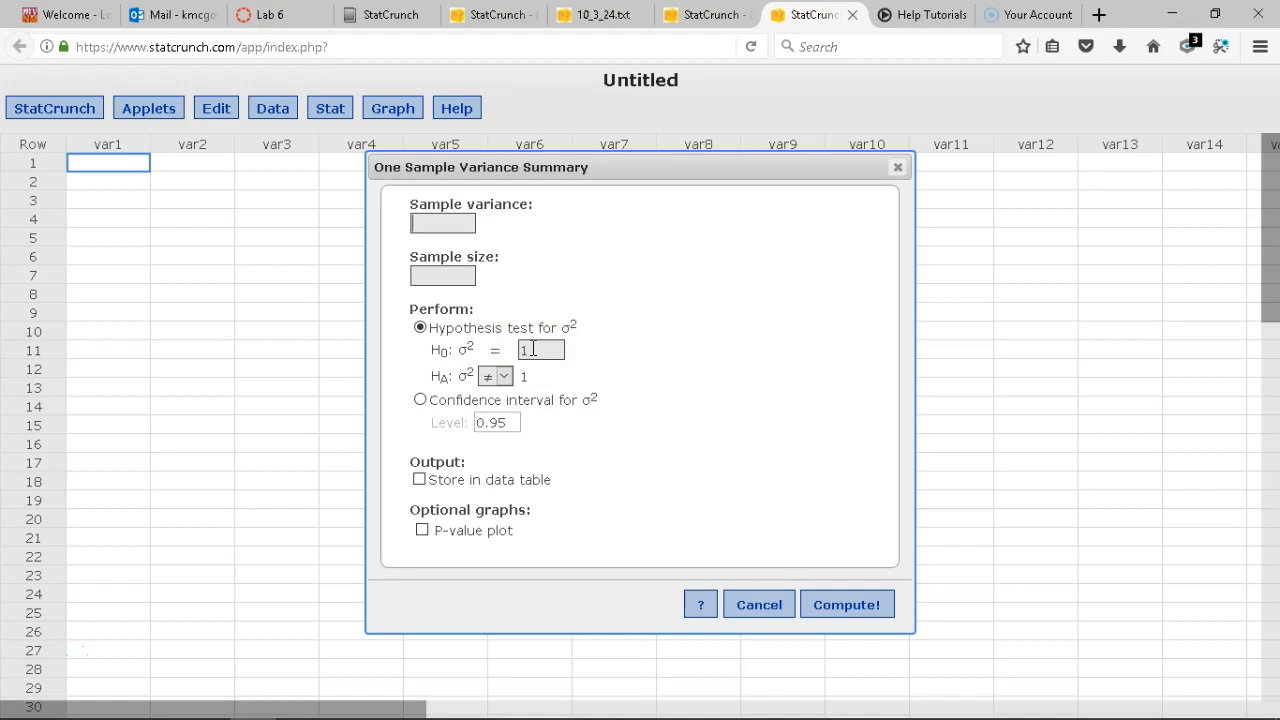
double_click(533, 349)
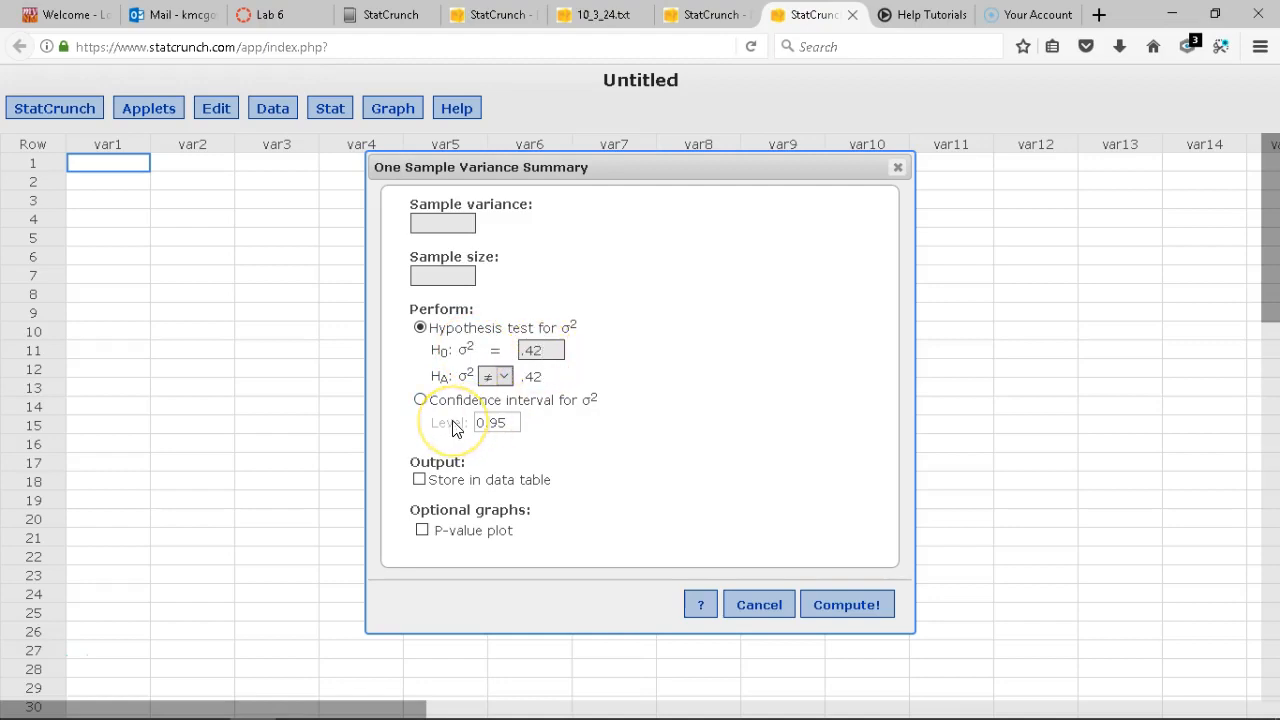
text(^2)
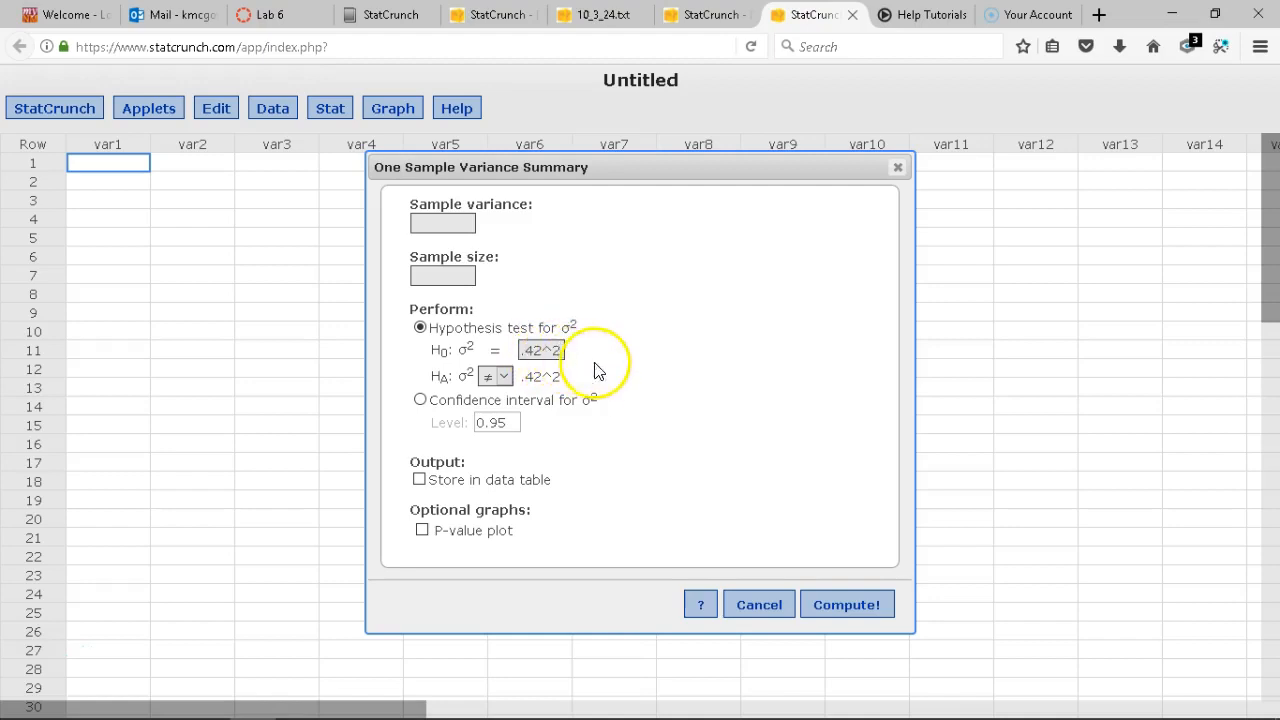
Step: Keep the hypothesis test for the variance selected and set its alternative hypothesis to less than (<)
click(505, 377)
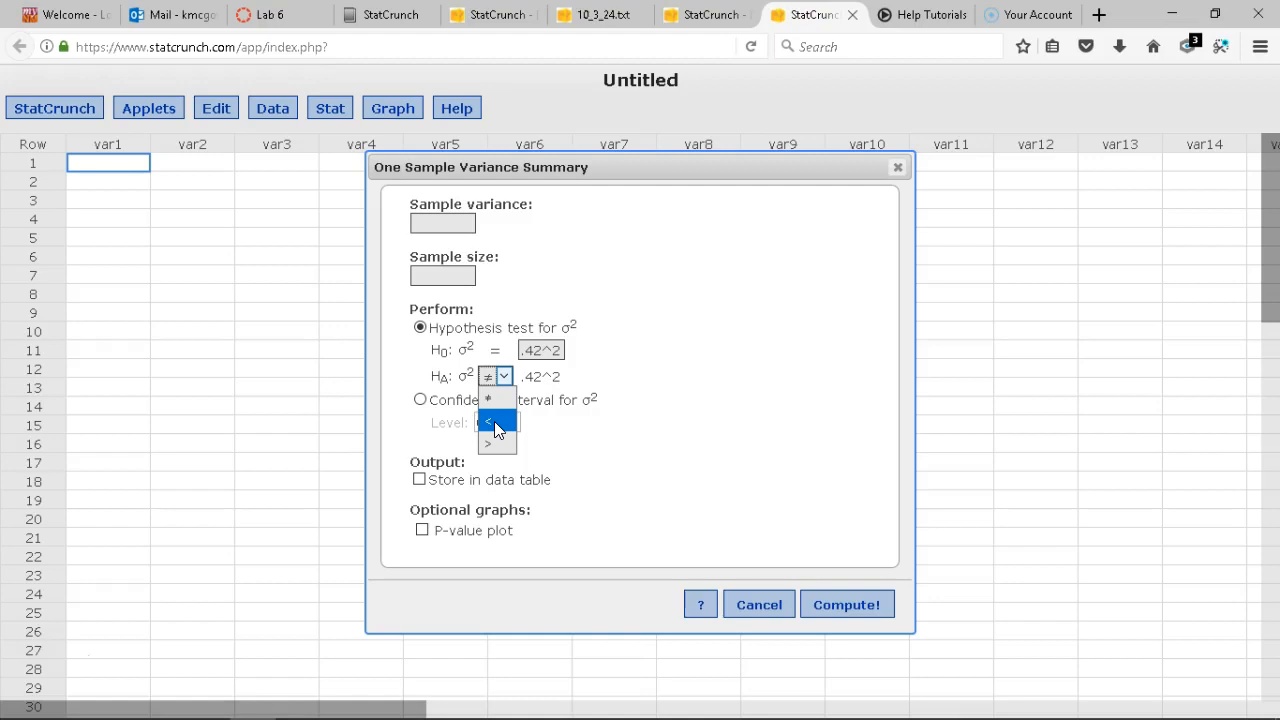
click(548, 402)
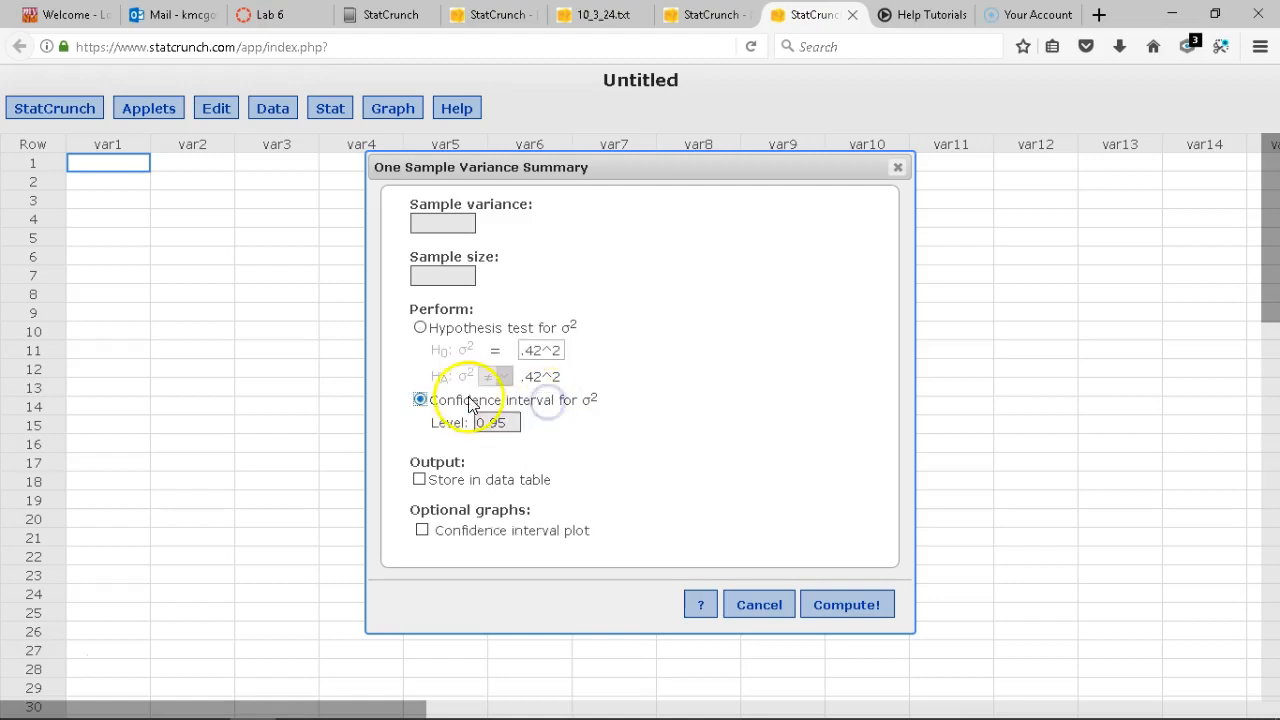
click(420, 328)
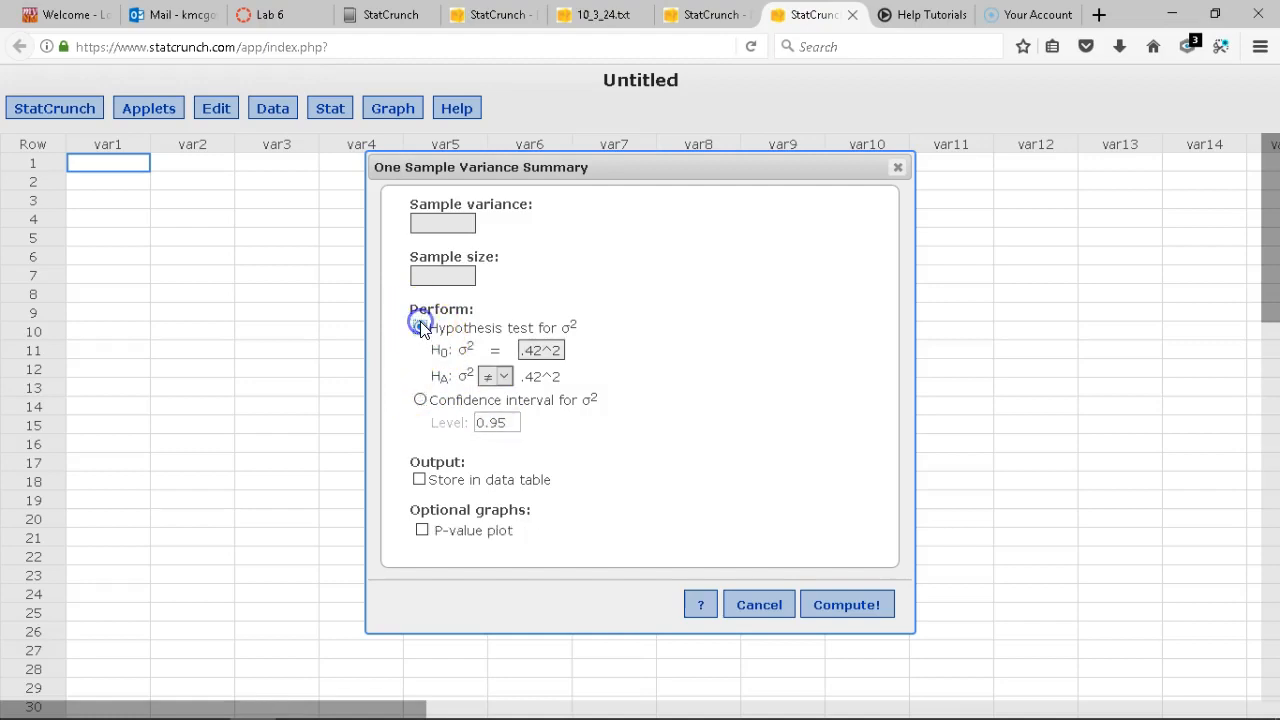
click(505, 378)
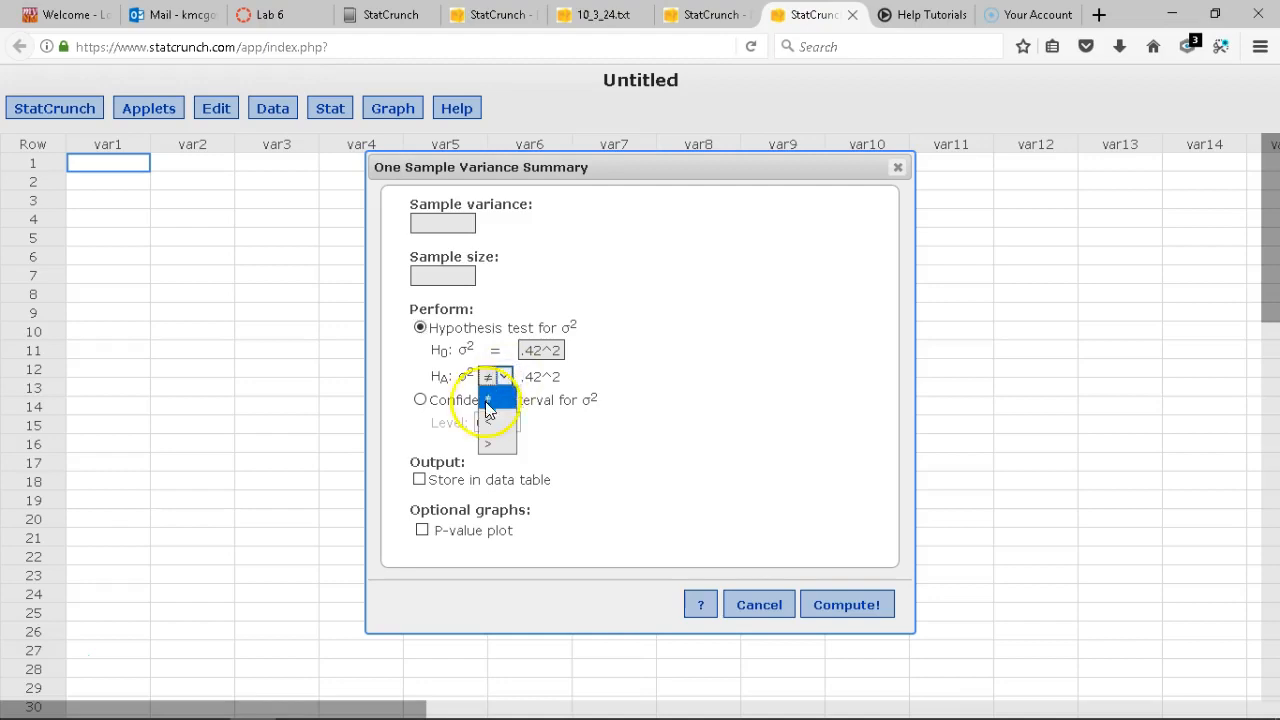
click(490, 422)
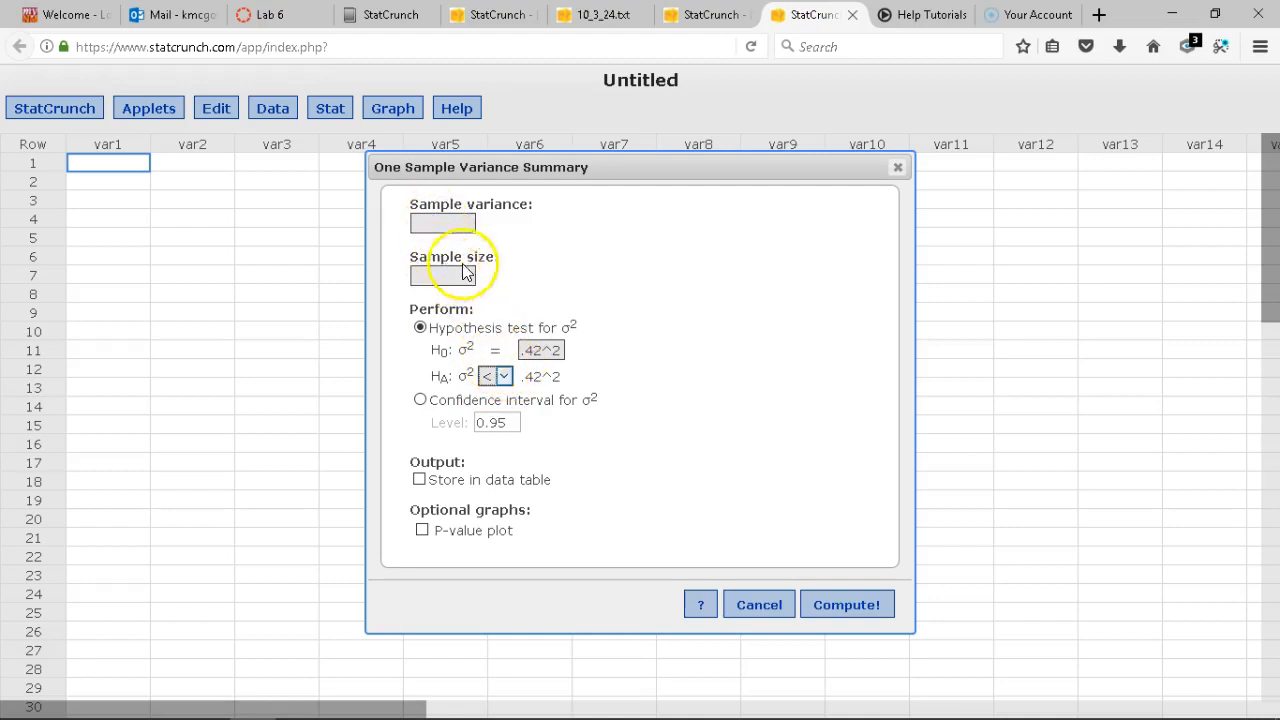
Step: Enter .38^2 as the sample variance in the one-sample variance test
click(438, 222)
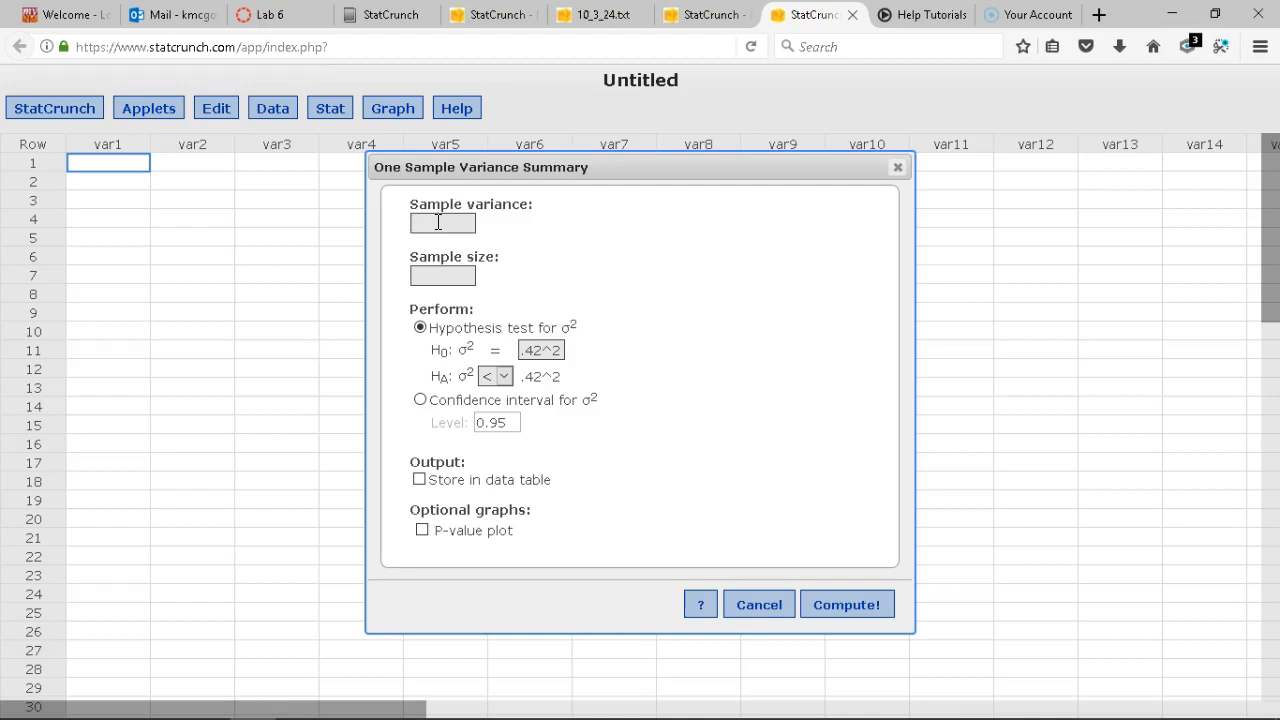
click(437, 222)
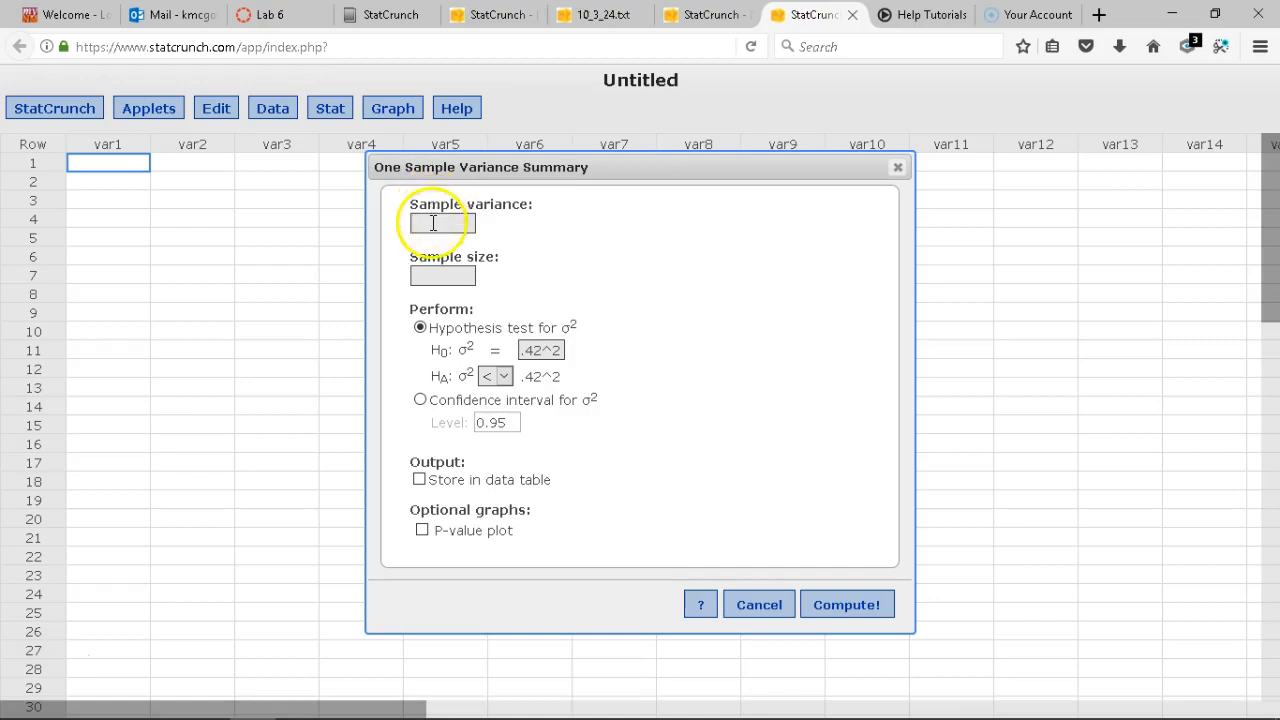
text(.36)
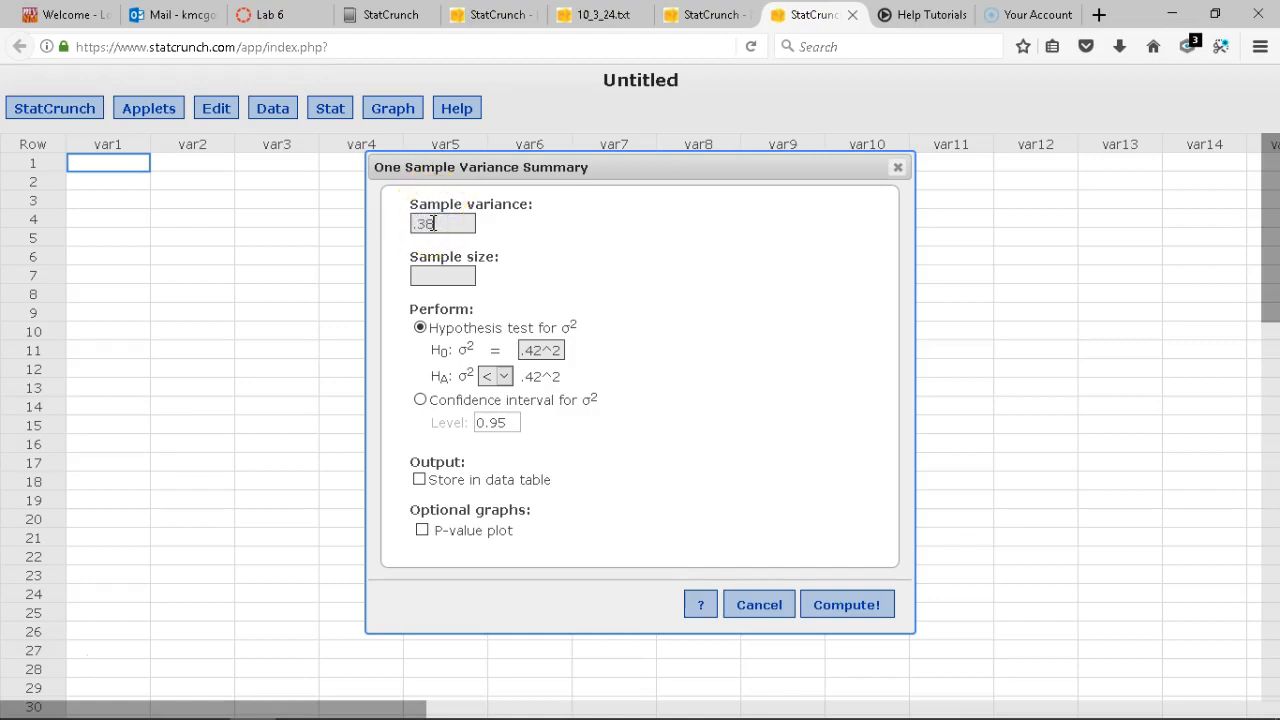
text(^2)
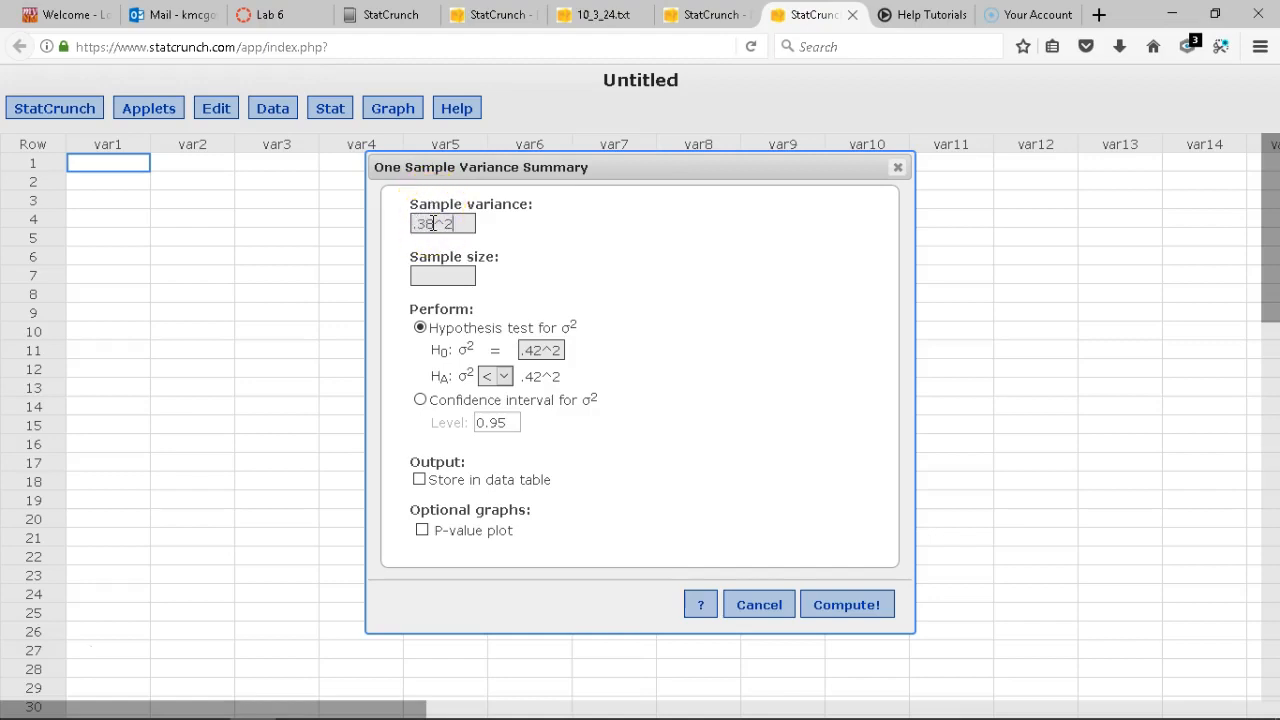